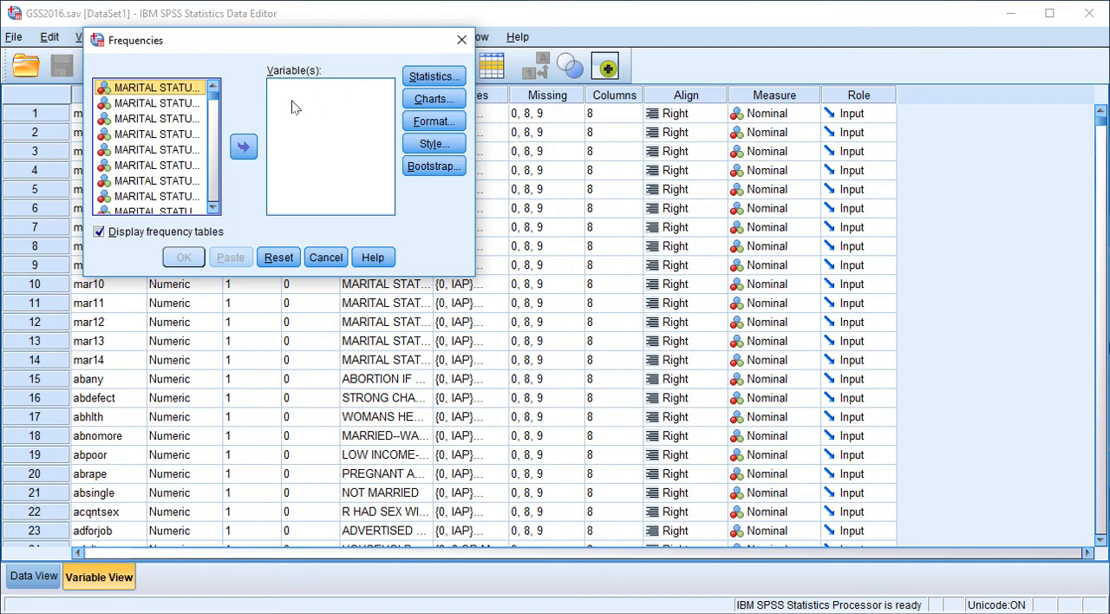
- Browse the source variable list in the Frequencies dialog to examine how variables are labelled and ordered, and close the dialog
click(213, 179)
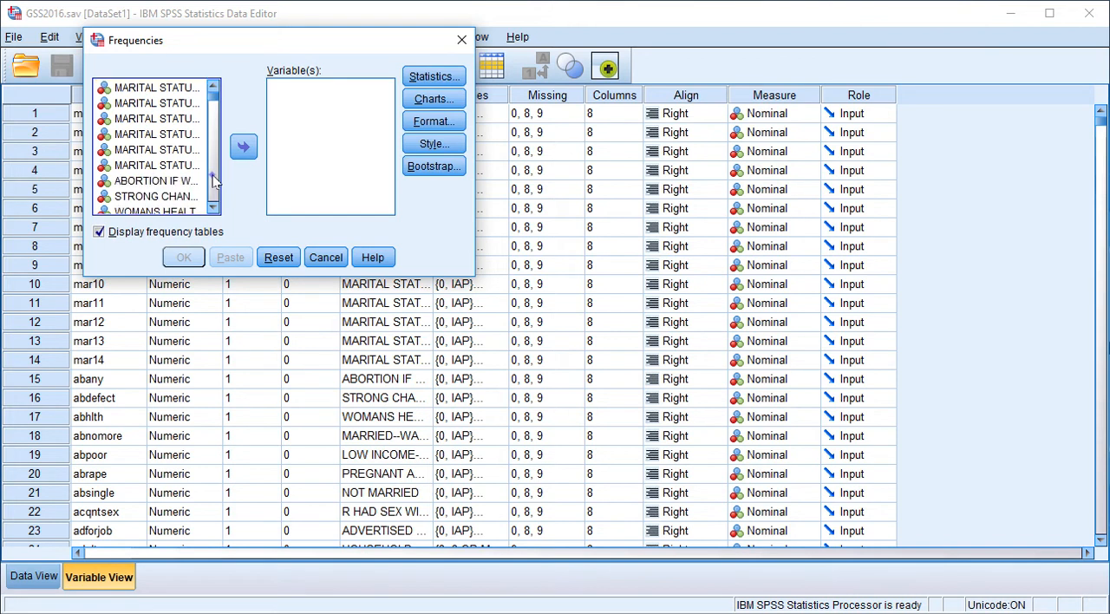
click(213, 179)
click(213, 179)
click(214, 180)
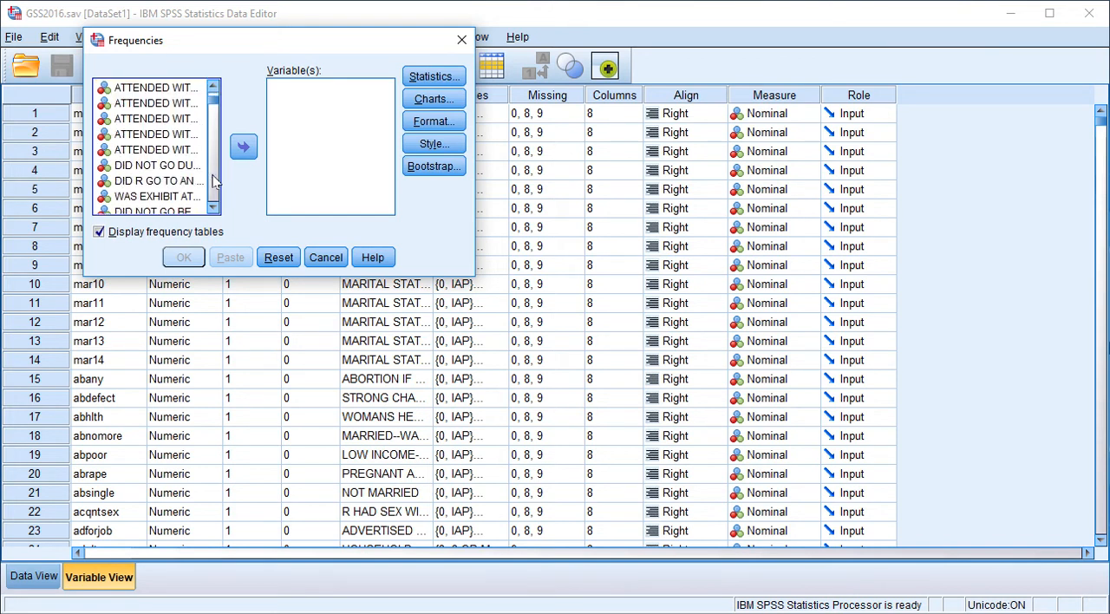
click(214, 180)
click(214, 180)
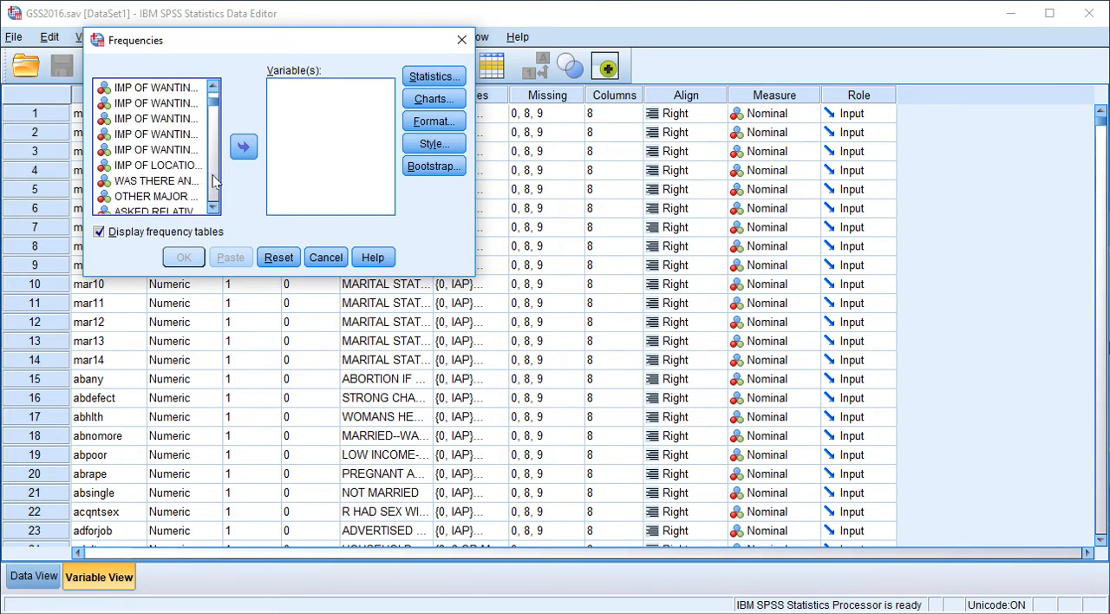
click(214, 179)
click(213, 180)
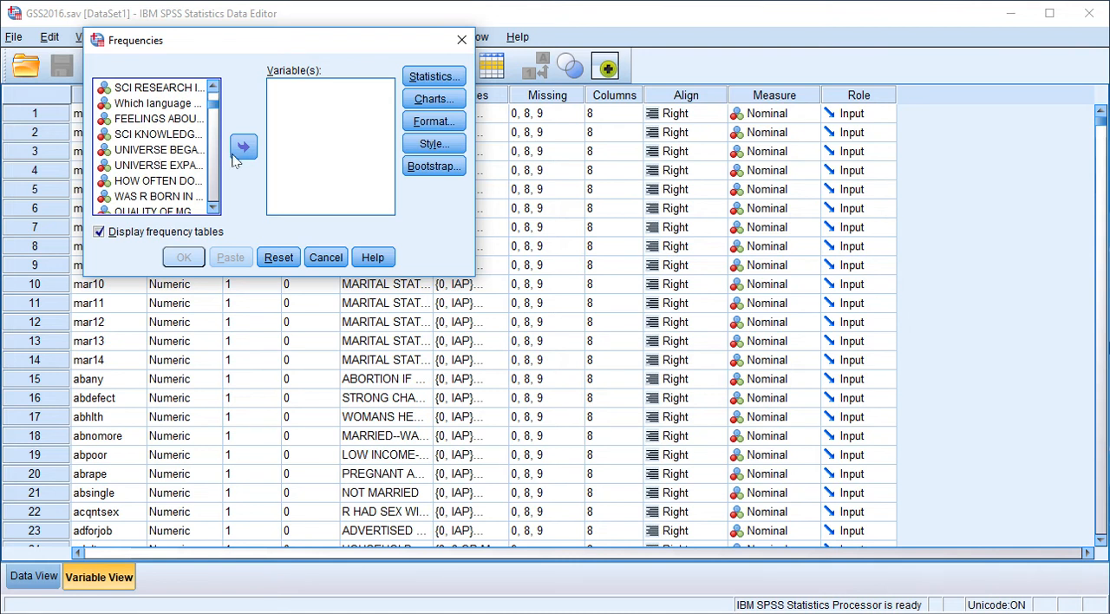
click(461, 41)
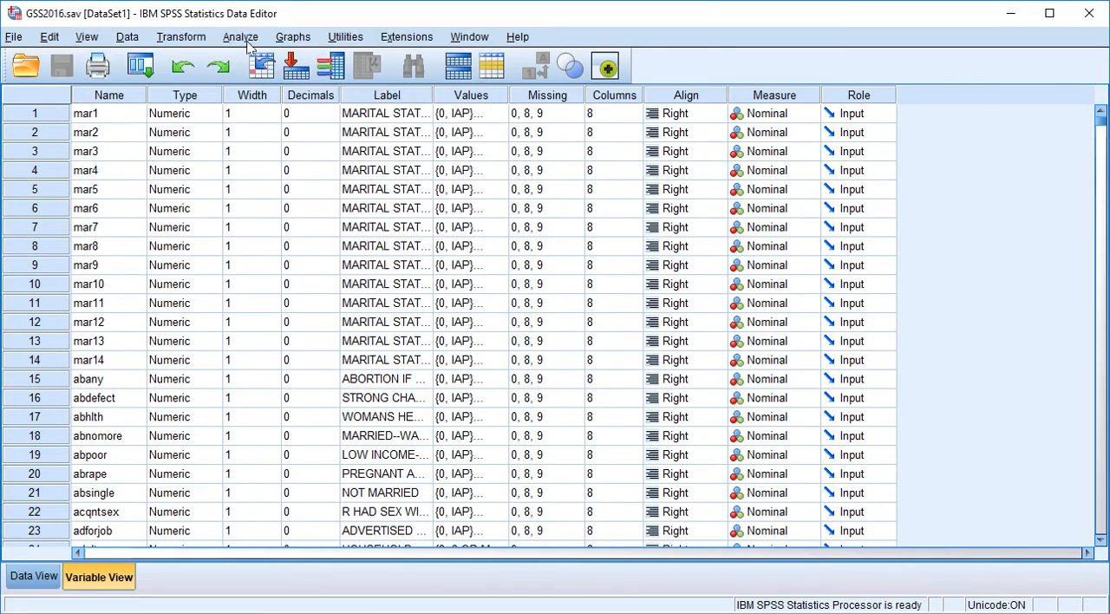
- Set the general options so variable lists display names in alphabetical order, accepting the reset of dialog settings
click(50, 39)
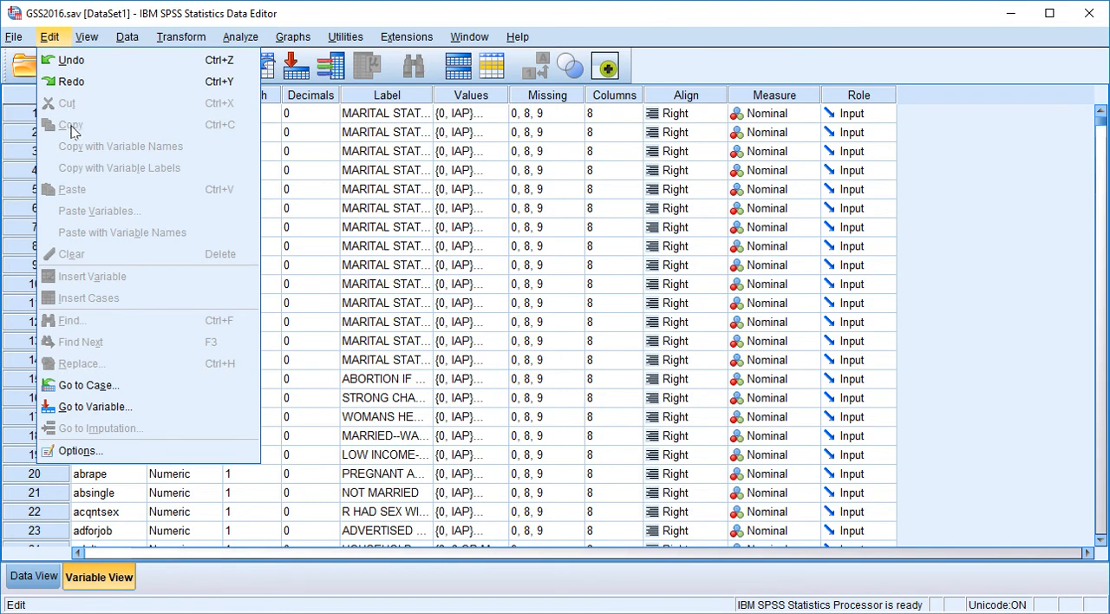
click(81, 451)
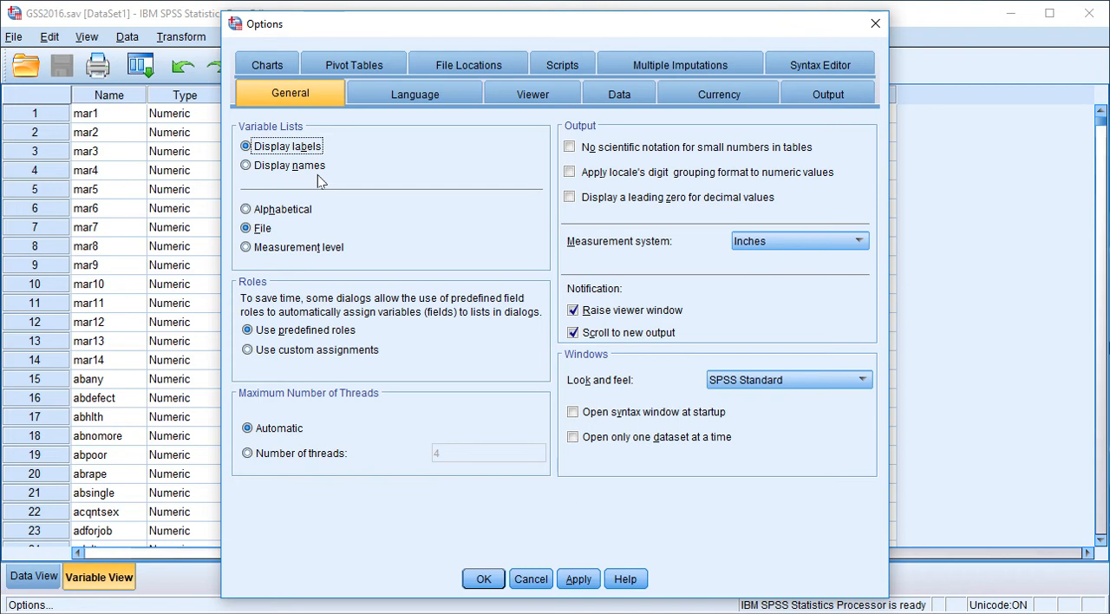
click(247, 167)
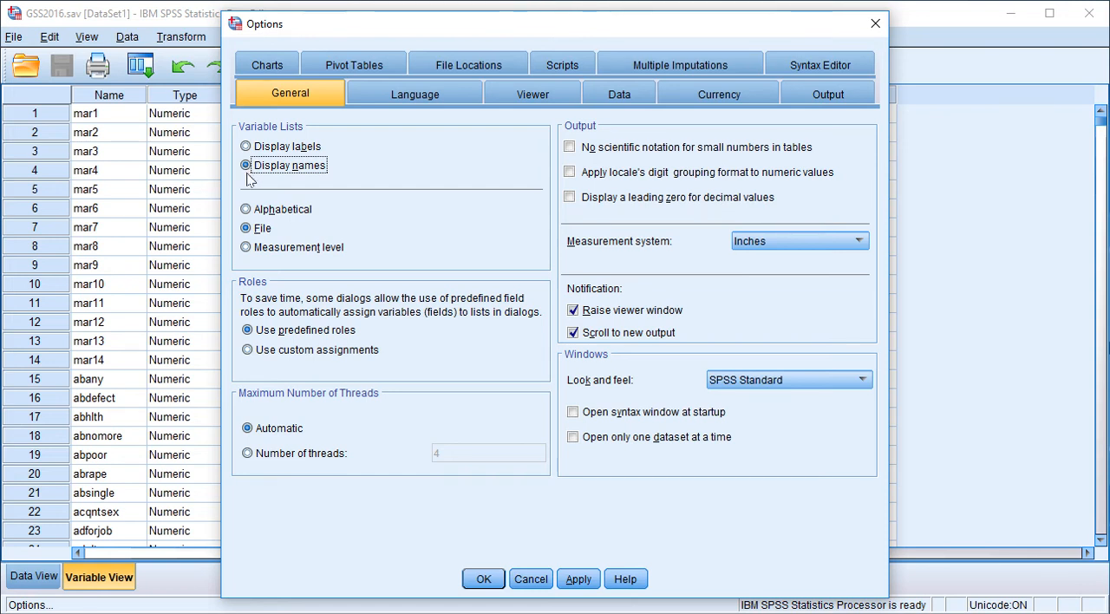
click(248, 211)
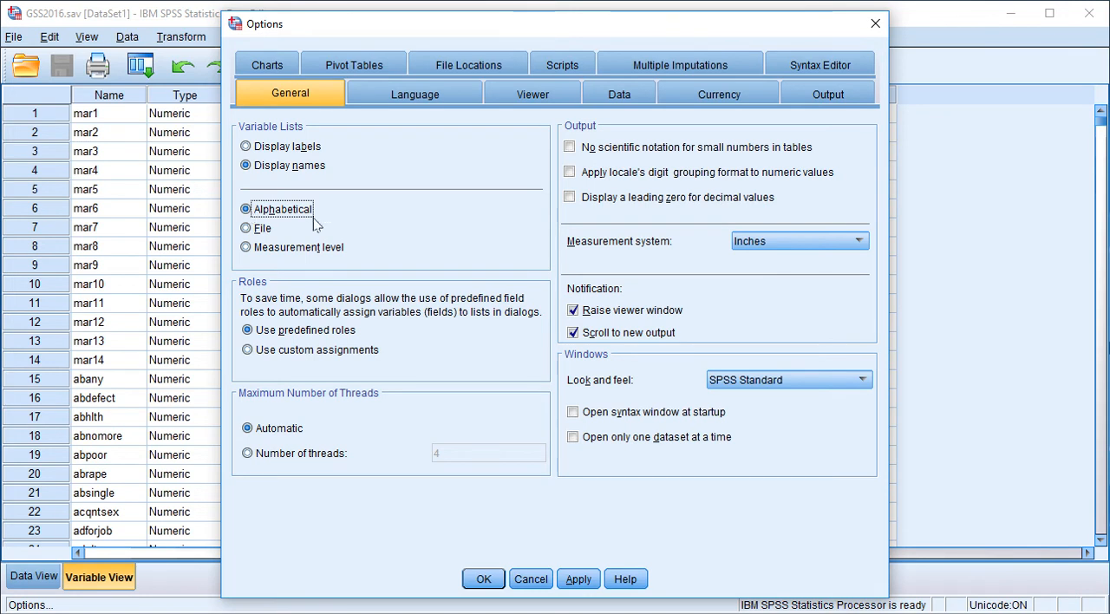
click(482, 579)
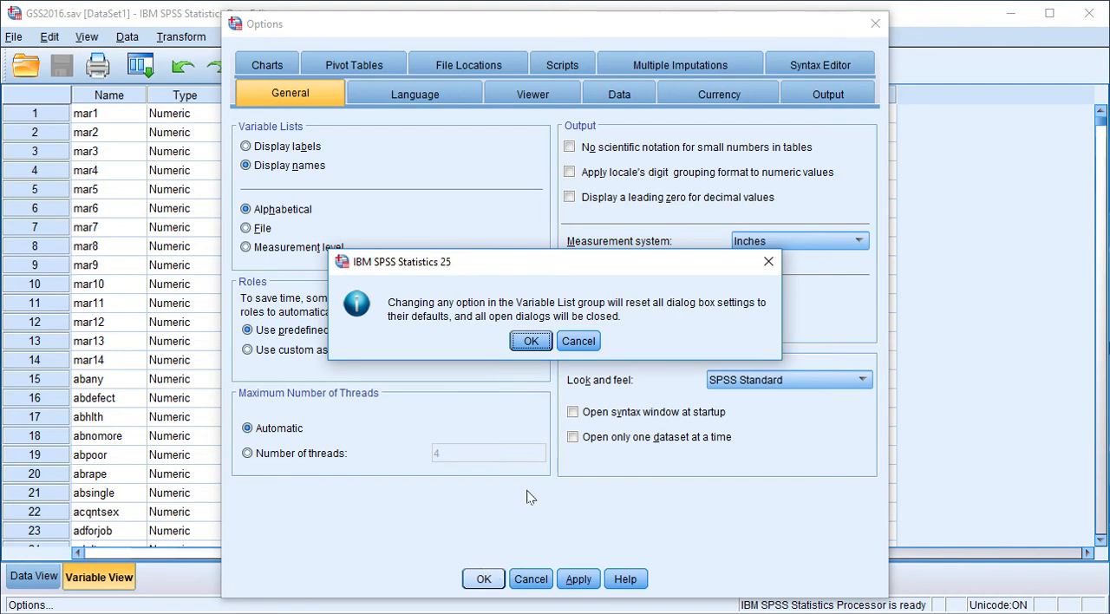
click(531, 341)
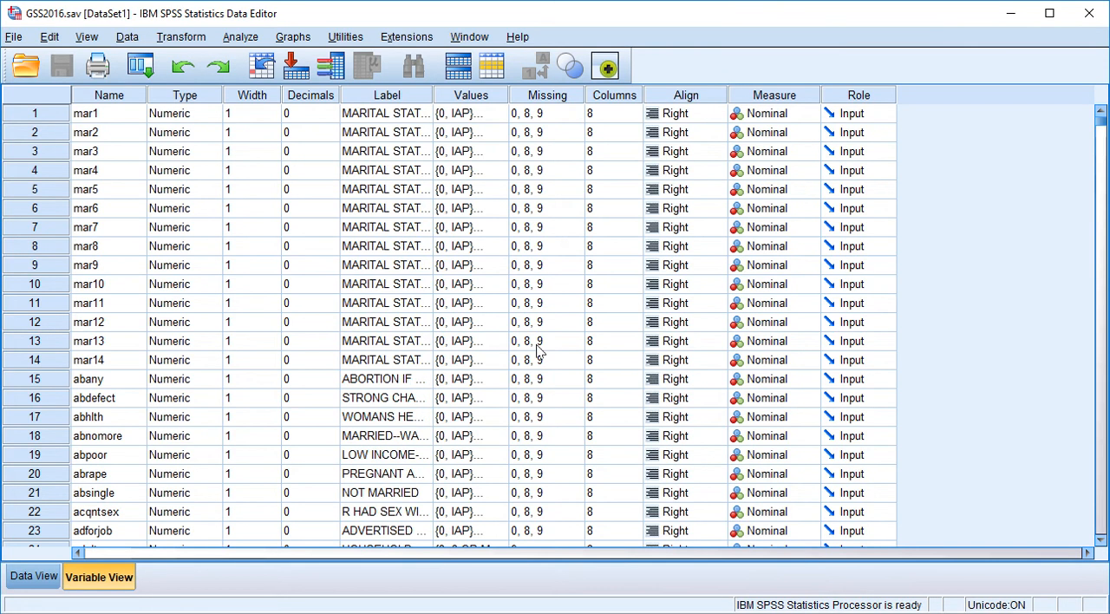
- Reopen the Frequencies dialog to check the naming and order of its variable list, and close it
click(236, 43)
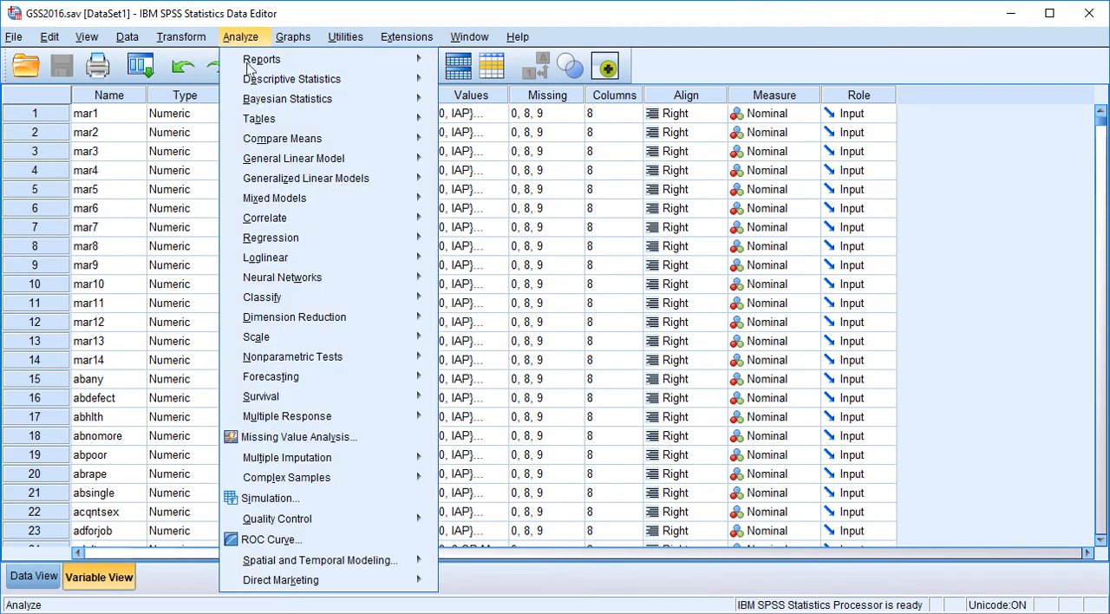
mouse_move(252, 85)
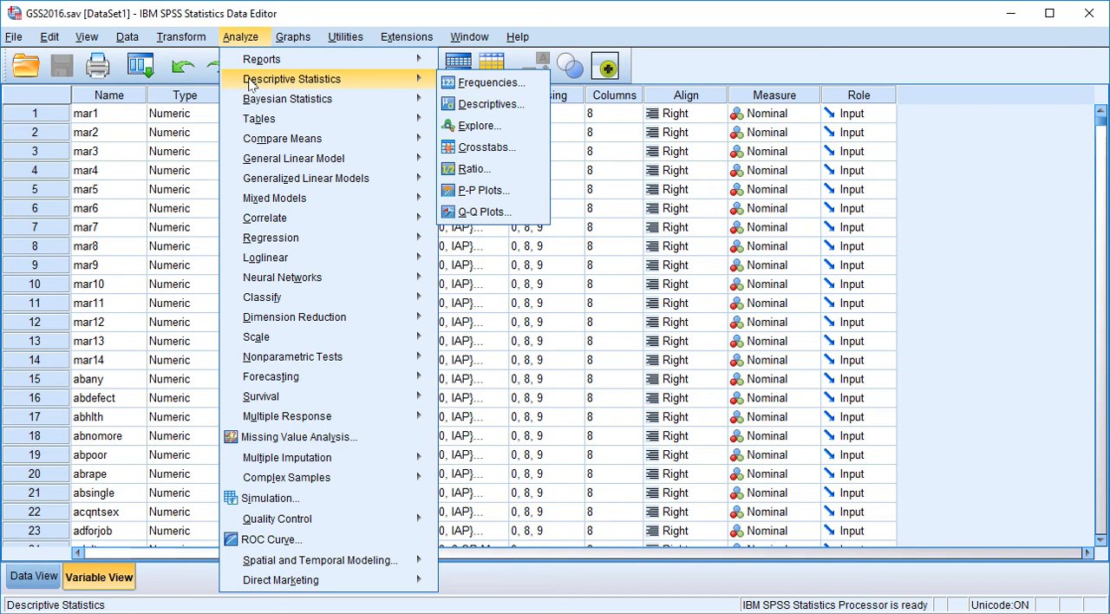
click(490, 84)
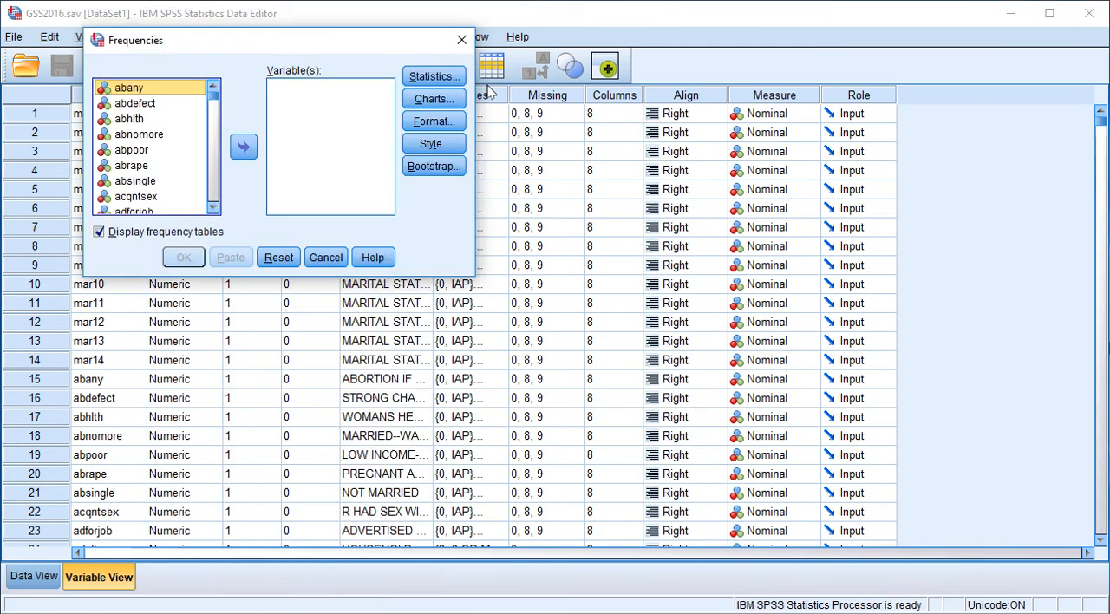
click(215, 189)
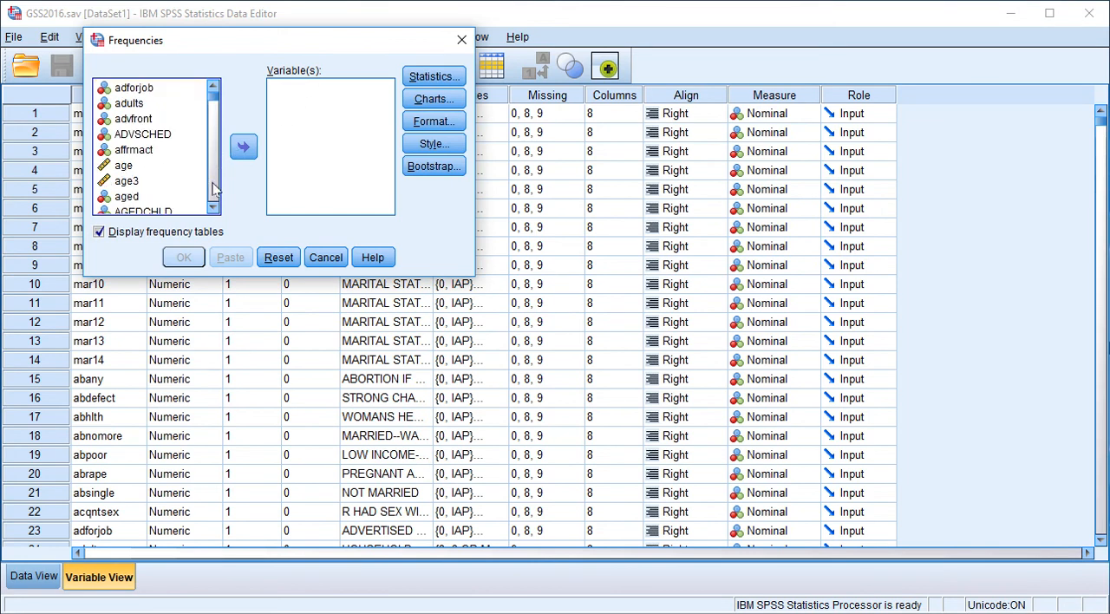
click(215, 190)
click(215, 190)
click(215, 190)
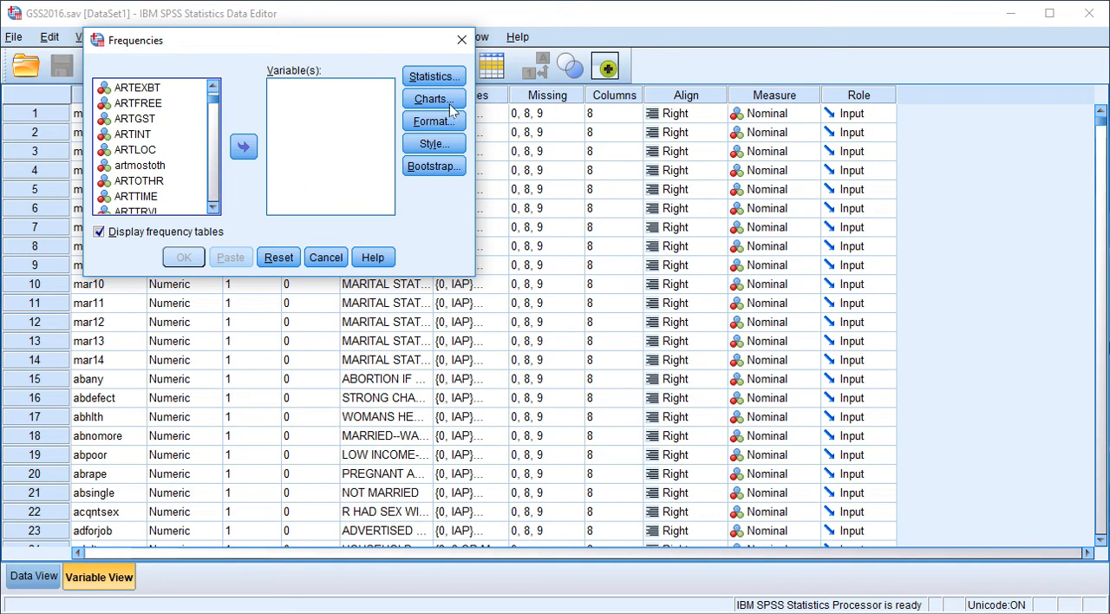
click(462, 40)
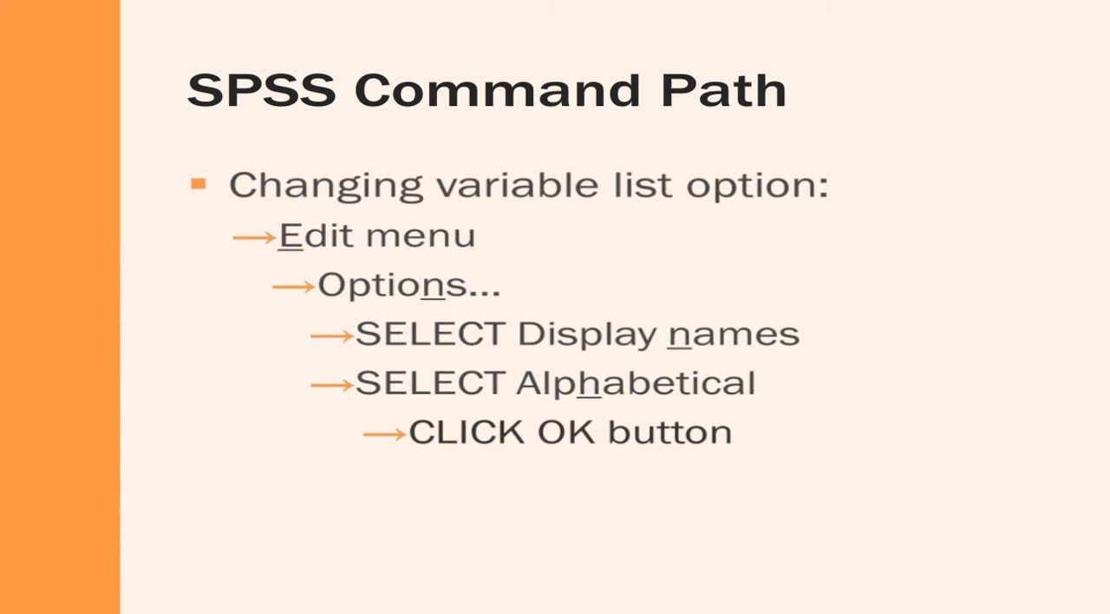
key(Right)
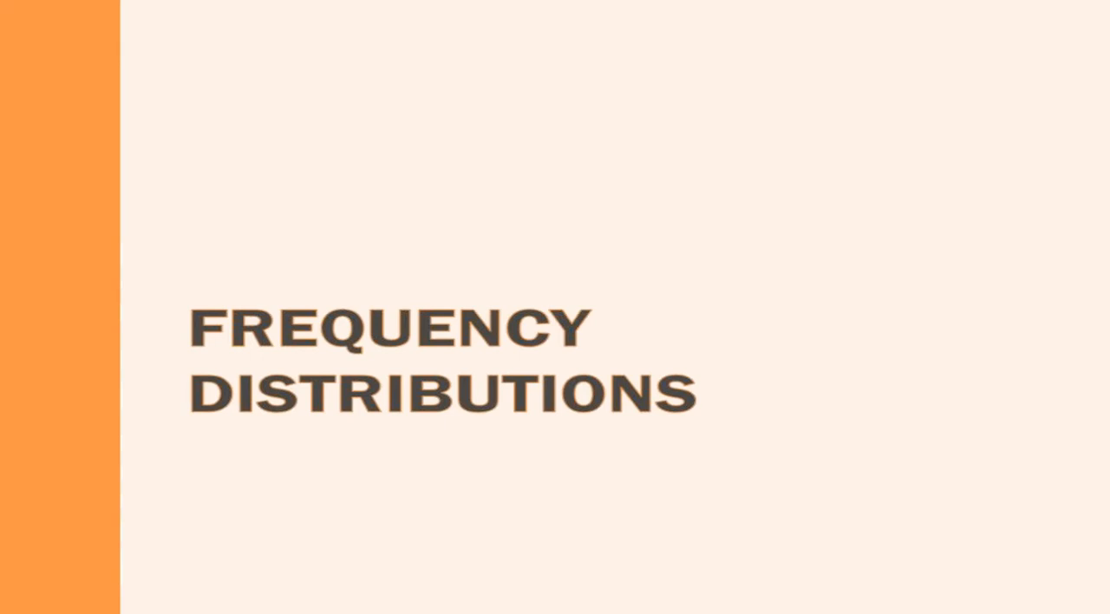
key(Right)
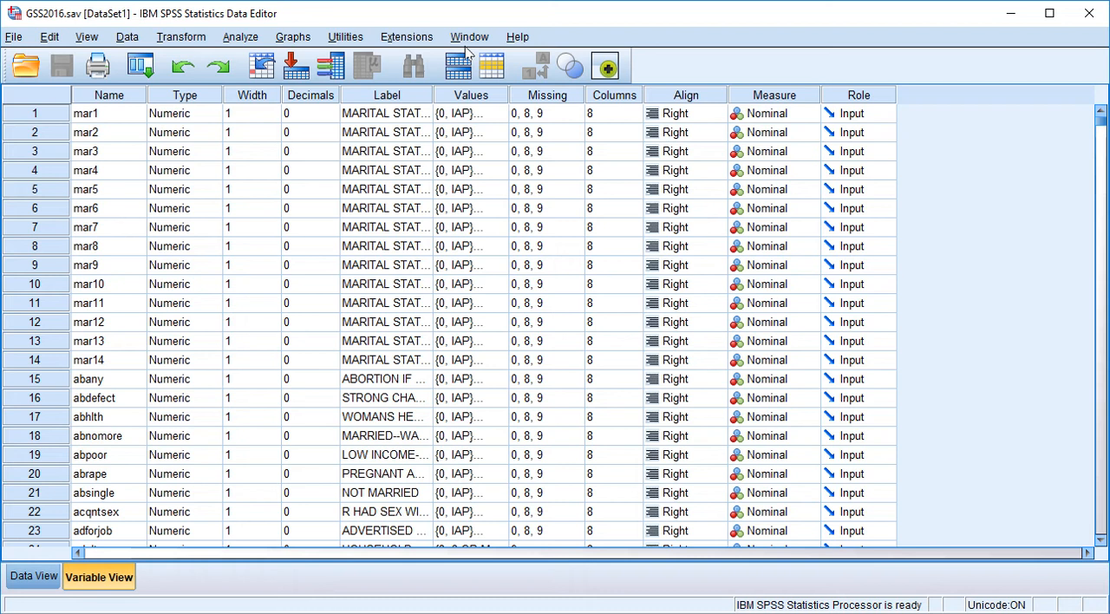
- Open the Frequencies dialog from the descriptive statistics procedures
click(241, 37)
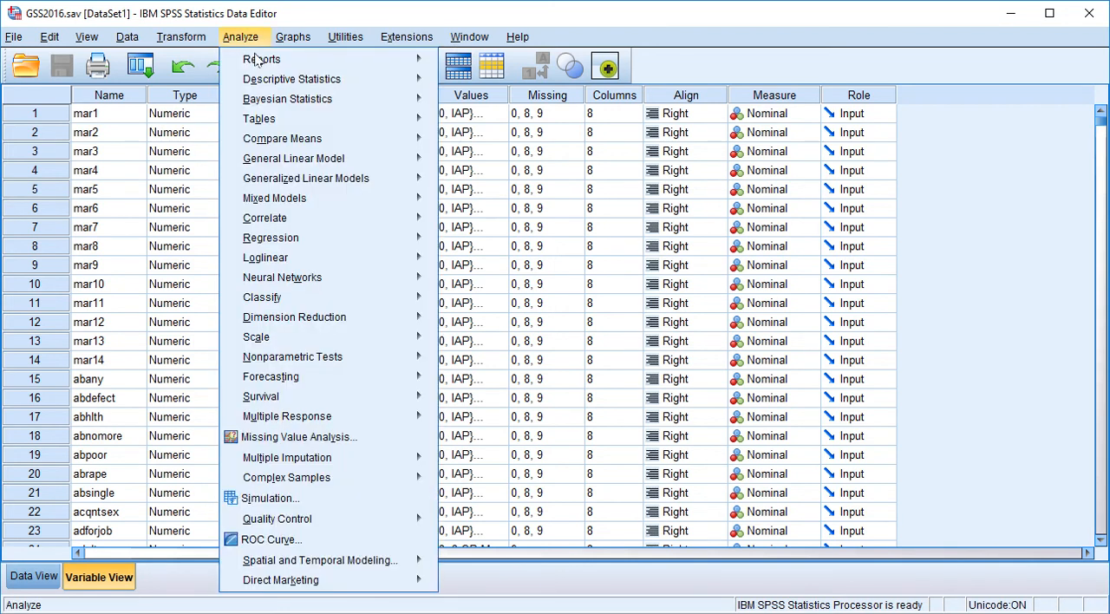
mouse_move(258, 87)
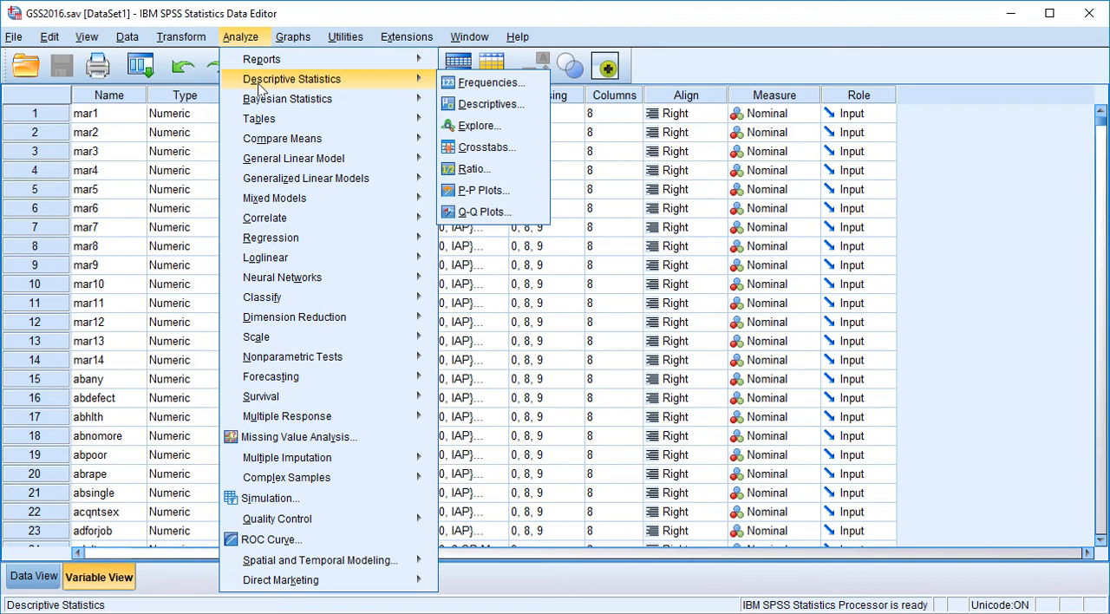
click(478, 83)
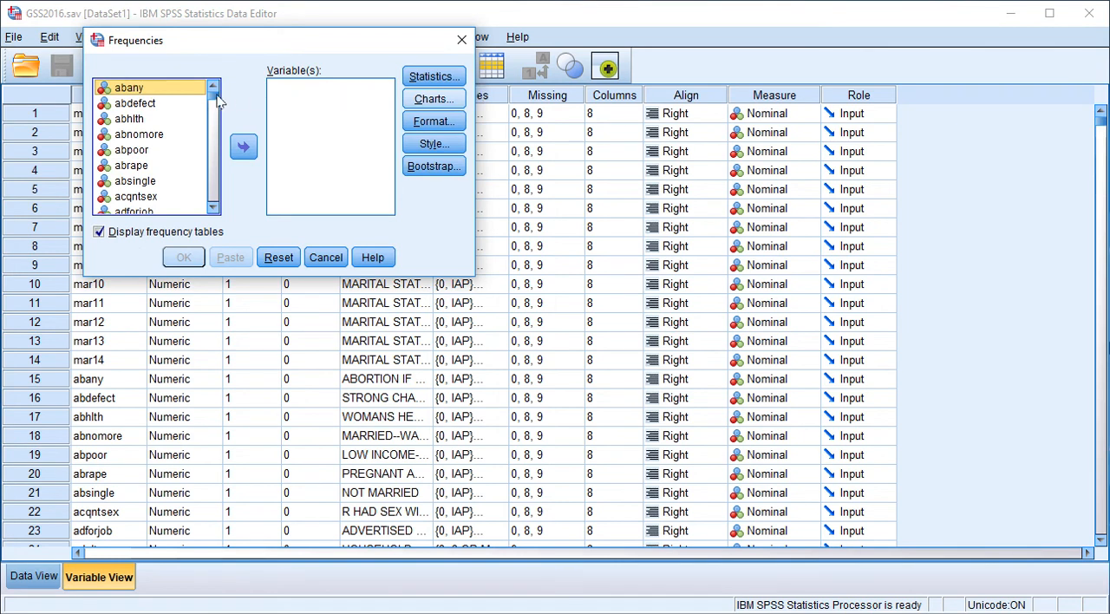
mouse_move(215, 103)
mouse_down()
mouse_move(217, 201)
mouse_move(220, 99)
mouse_up()
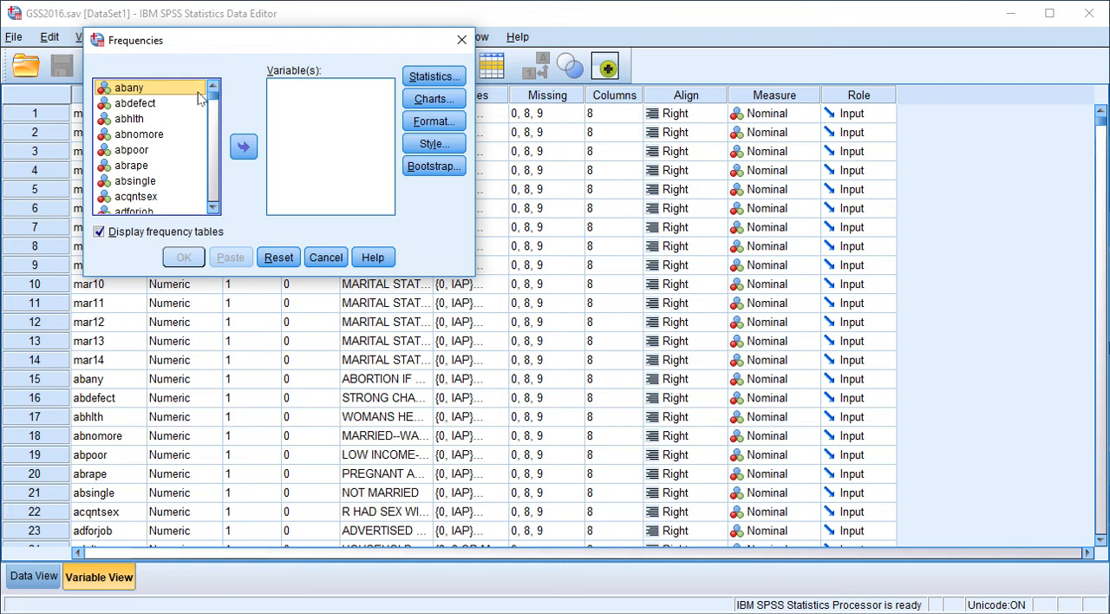
- Try single-variable selection on abhlth and absingle, and range selection from abnomore through absingle in the source list
click(121, 121)
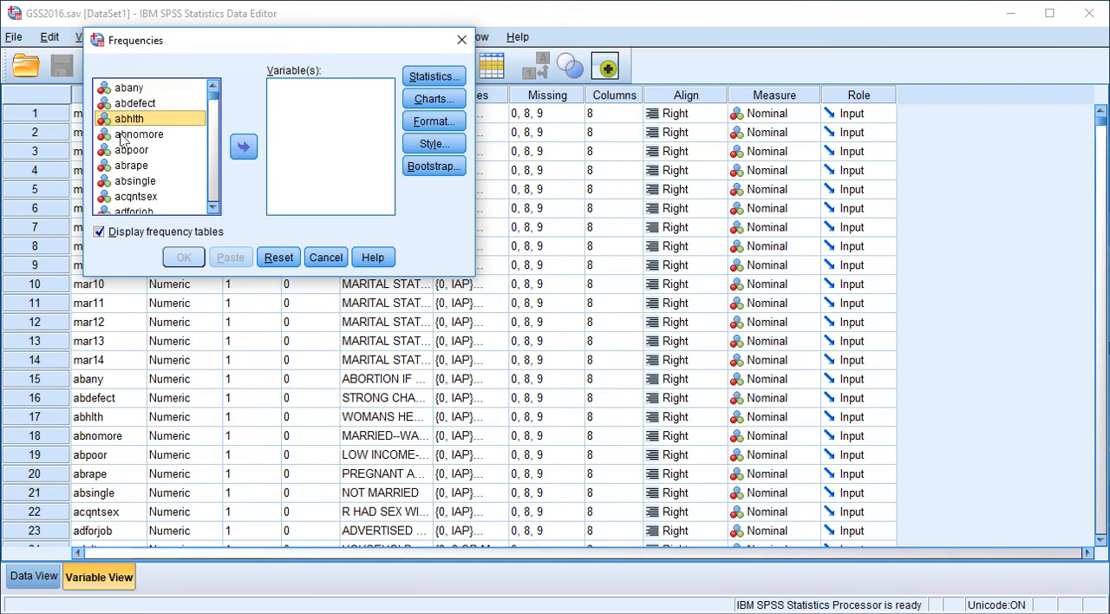
click(126, 182)
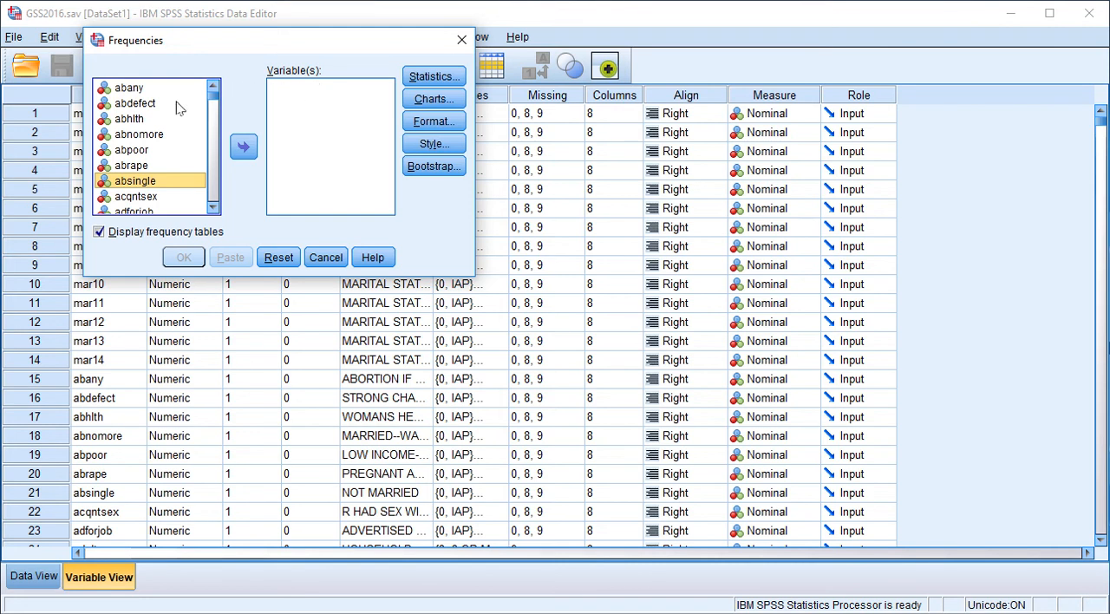
click(154, 139)
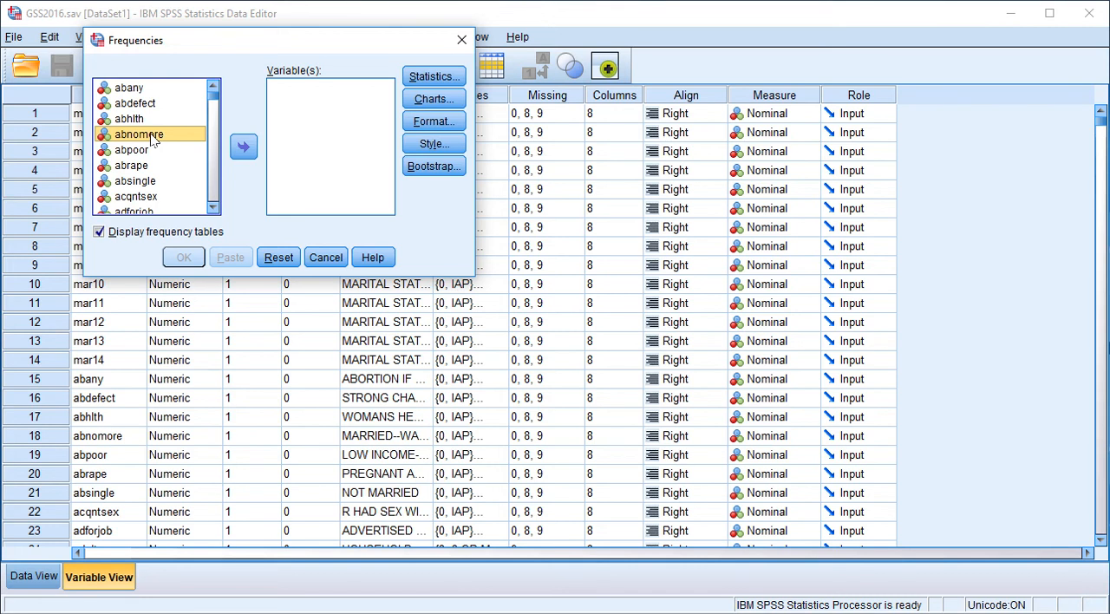
shift+click(135, 181)
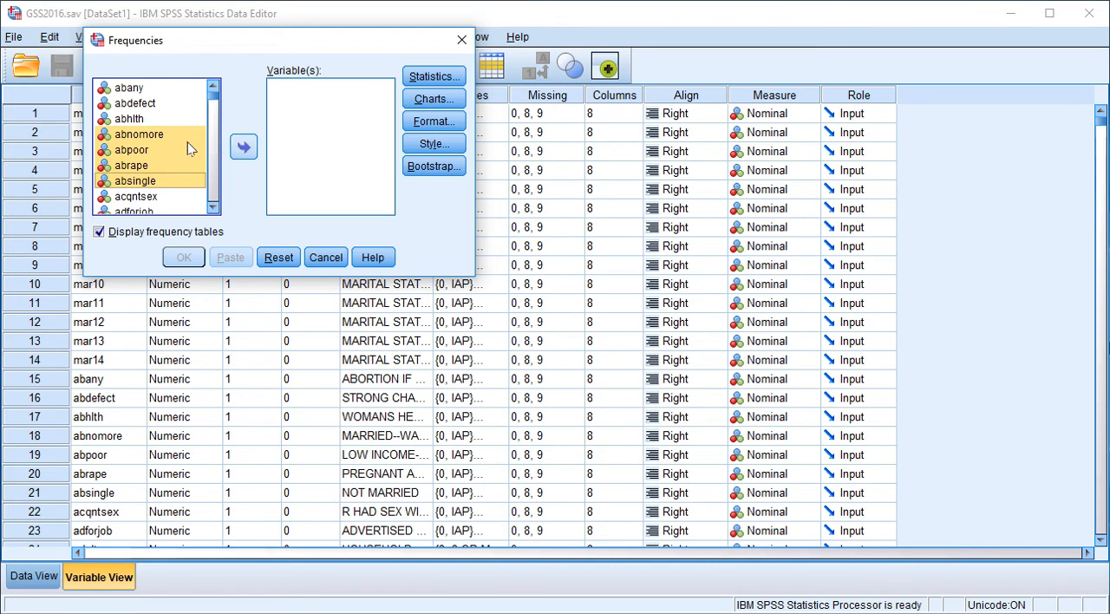
- Select the non-adjacent variables abhlth, absingle and abpoor together, and replace that selection with abdefect alone
click(137, 119)
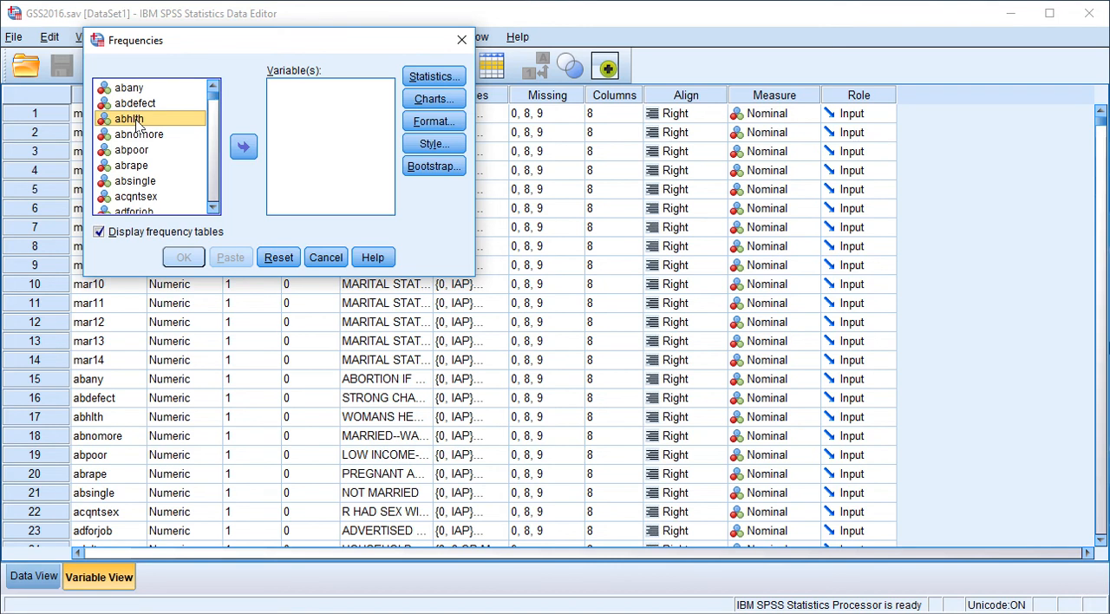
ctrl+click(134, 182)
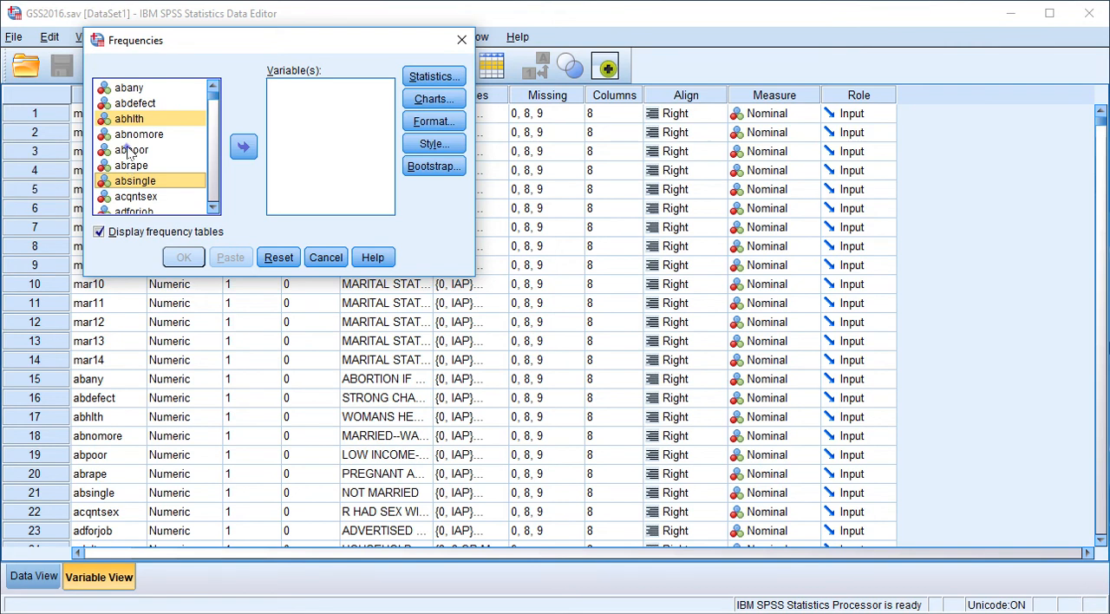
ctrl+click(128, 151)
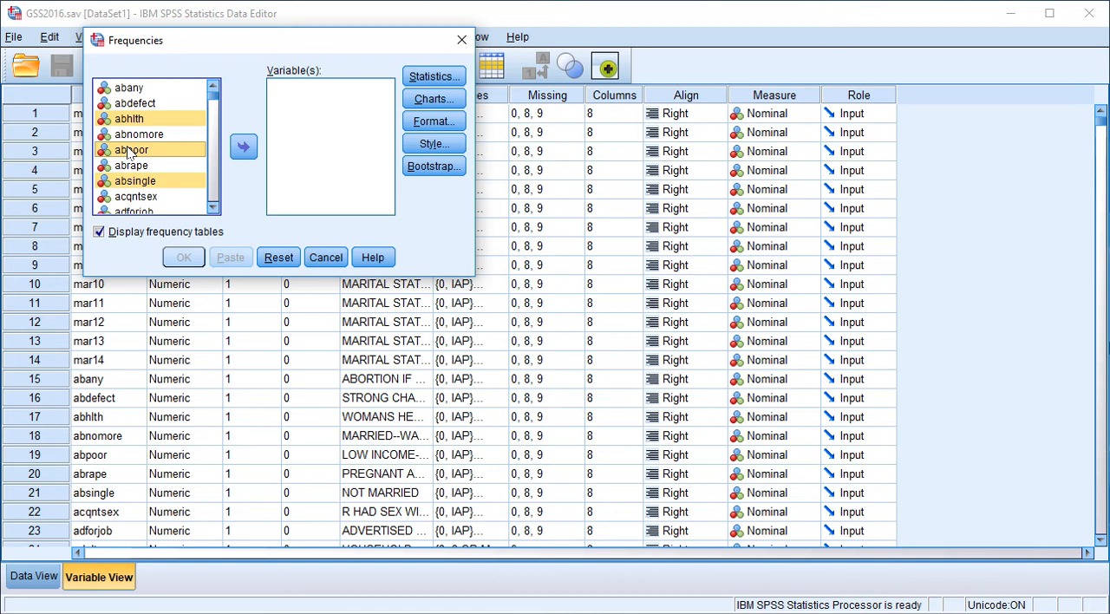
click(150, 105)
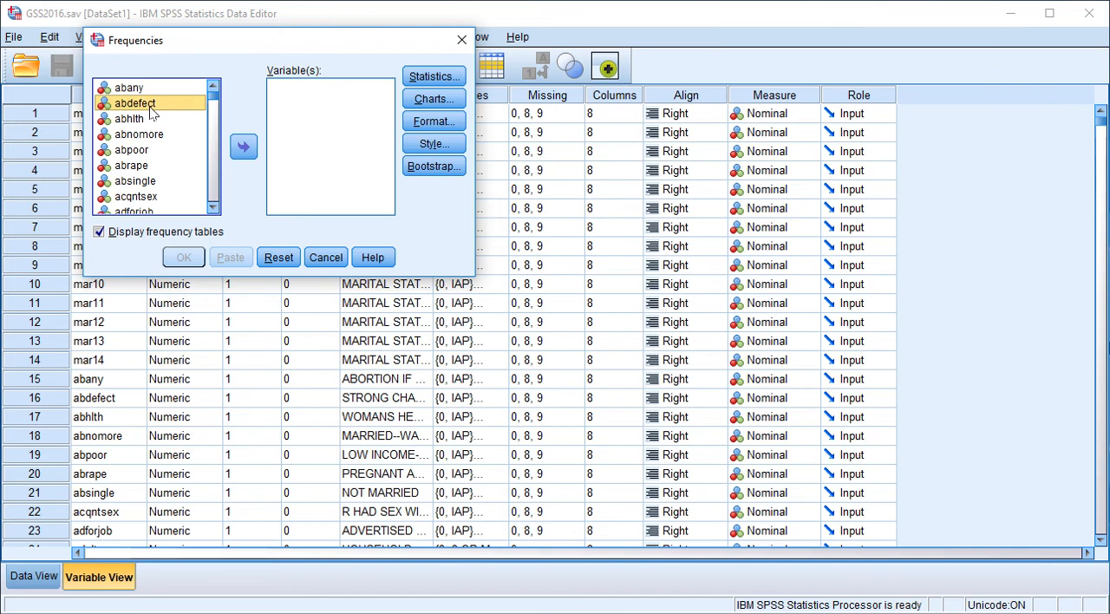
- Find the variable bible in the source list and add it to the variables for the frequency analysis
click(214, 95)
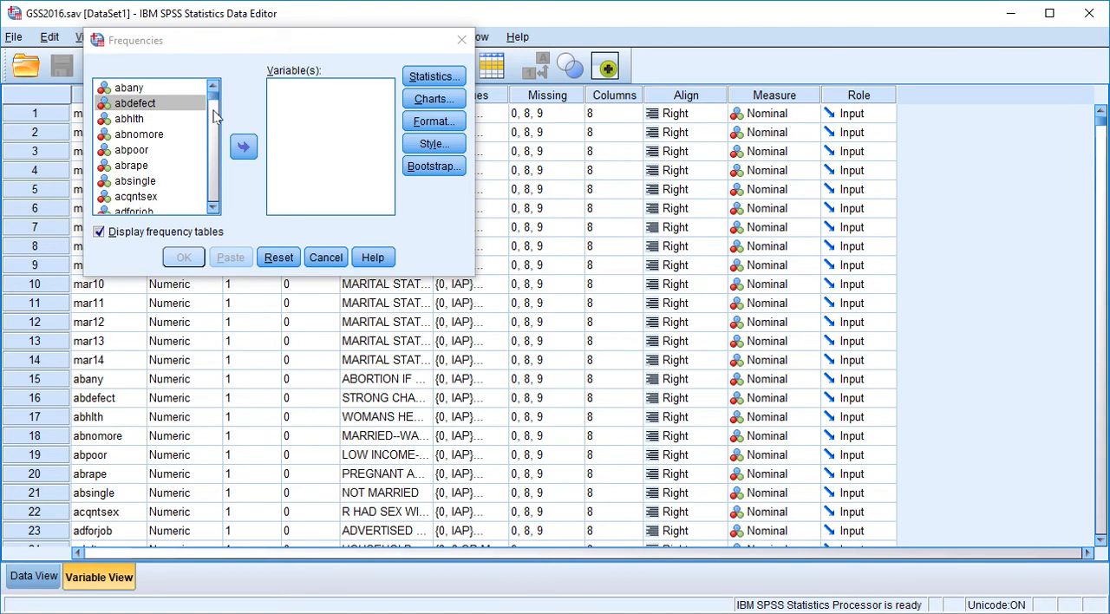
click(214, 163)
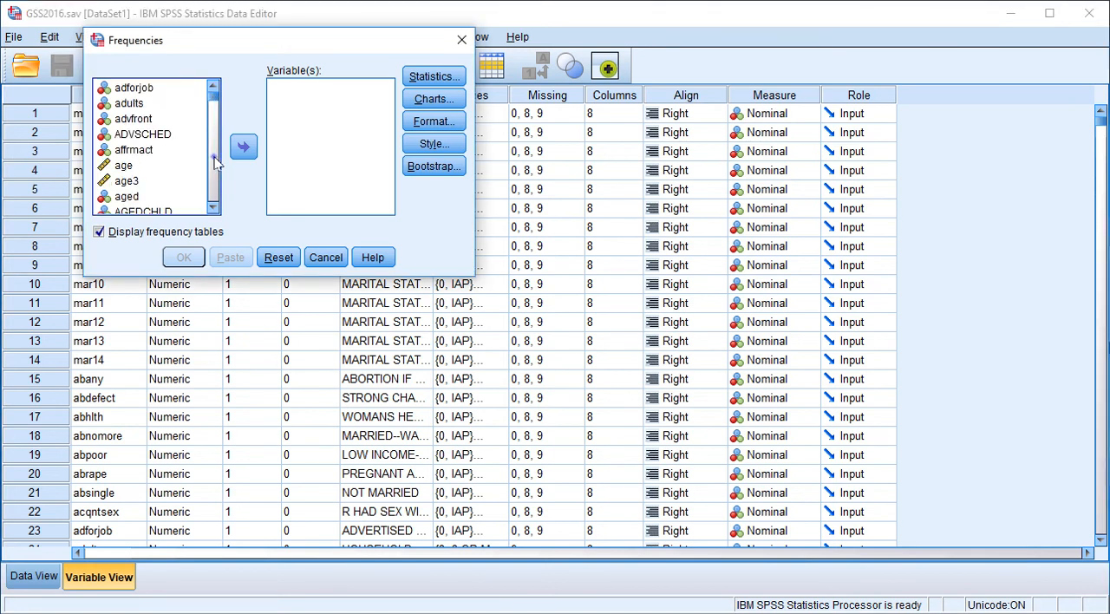
click(214, 163)
click(215, 163)
click(214, 163)
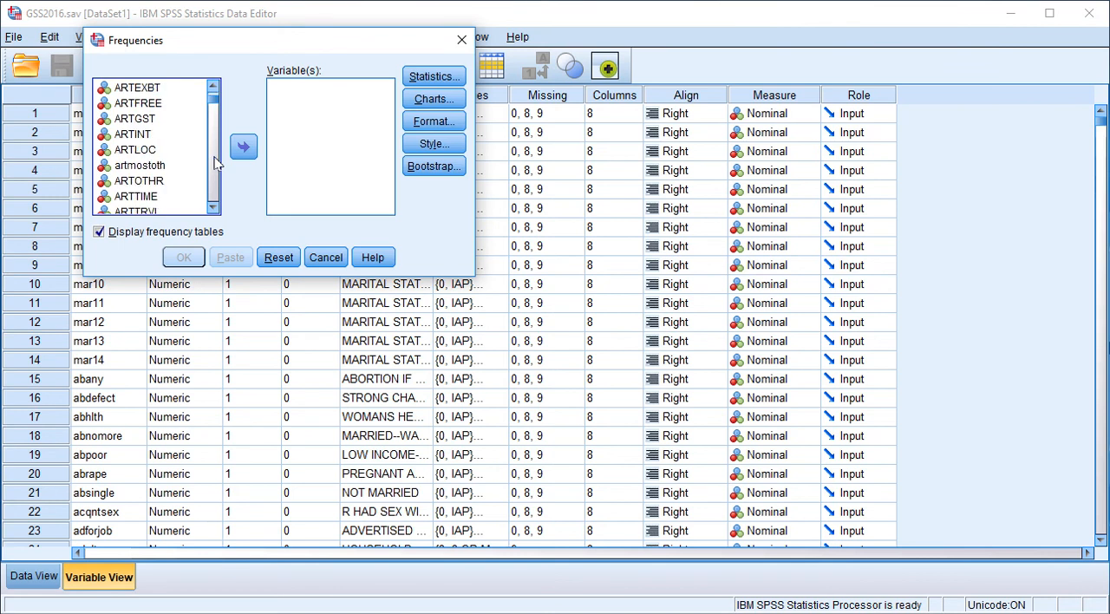
click(214, 163)
click(214, 163)
click(214, 163)
click(214, 163)
click(213, 90)
click(213, 90)
click(213, 90)
click(212, 90)
click(212, 90)
click(212, 91)
click(212, 90)
click(212, 90)
click(212, 90)
click(212, 90)
click(213, 90)
click(213, 91)
click(212, 90)
click(212, 90)
click(213, 90)
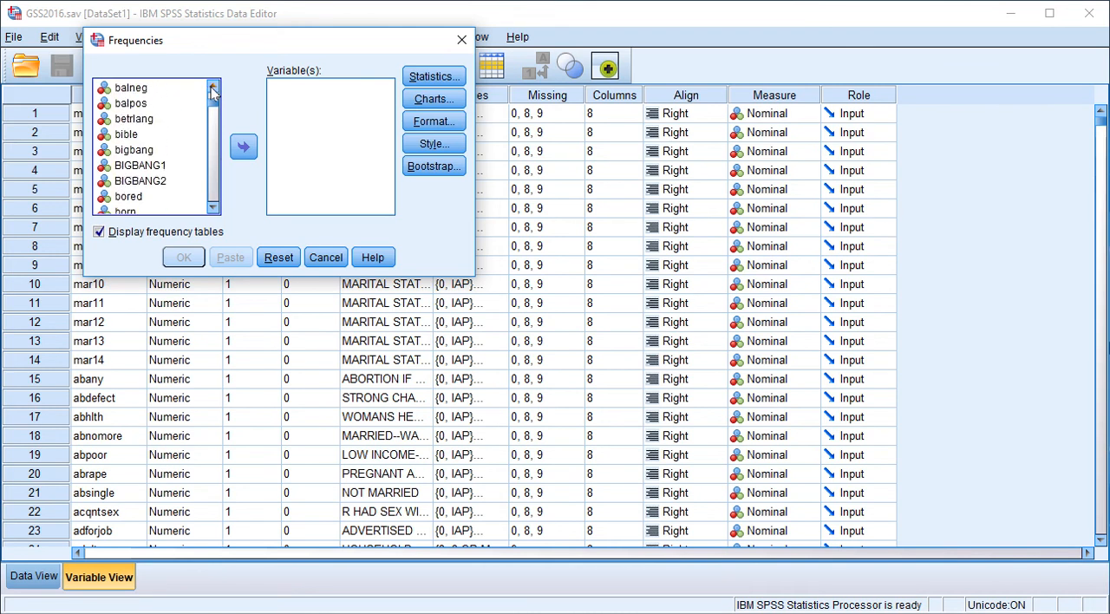
click(122, 137)
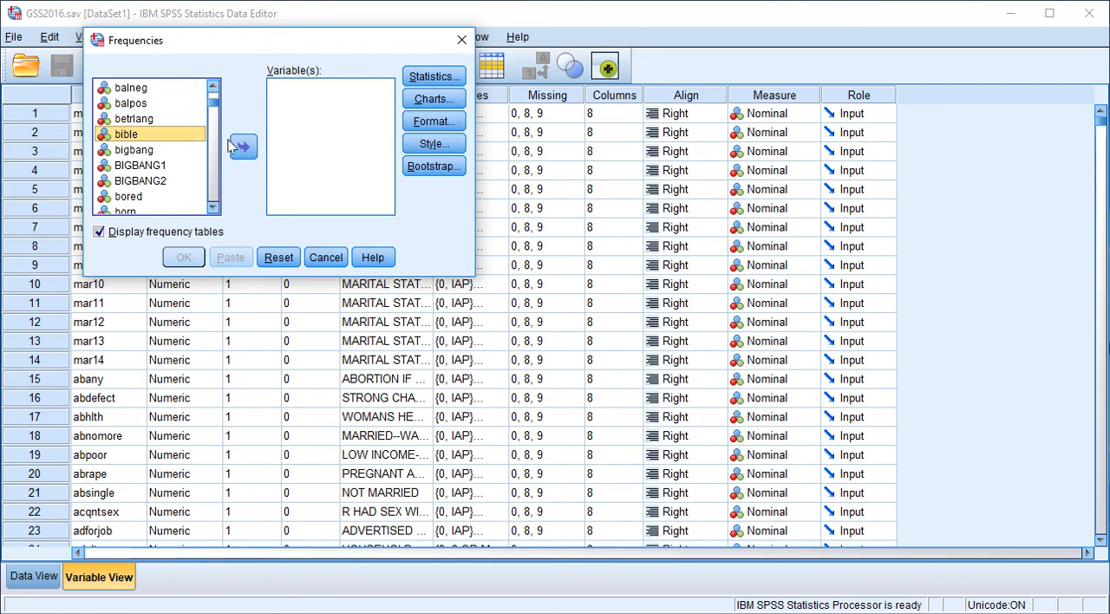
click(245, 147)
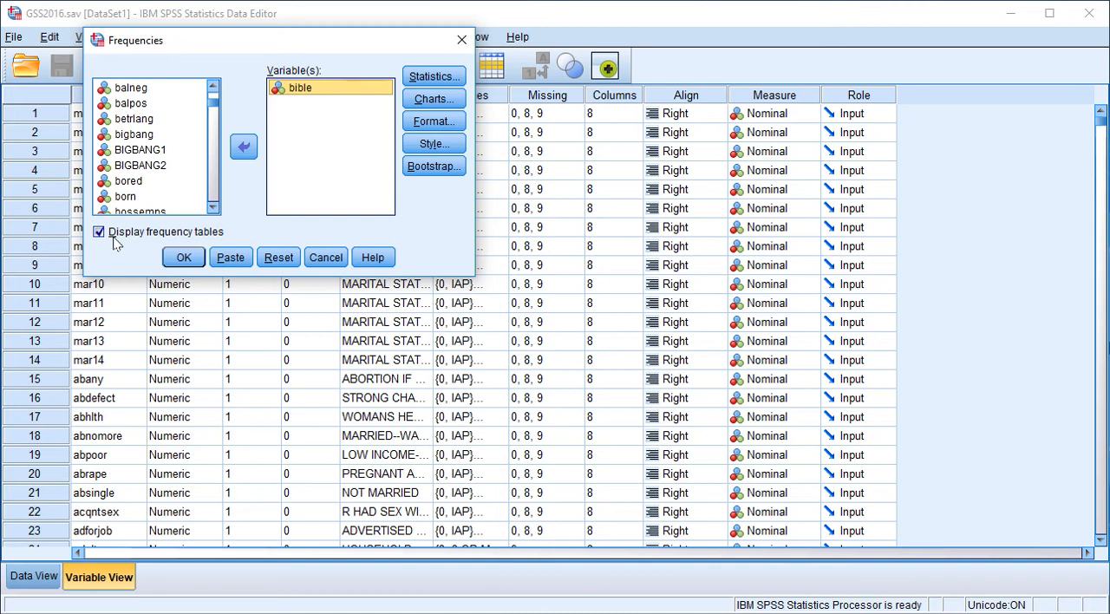
- Review the Statistics and Charts options of the Frequencies procedure, and run the frequency distribution for bible
click(443, 77)
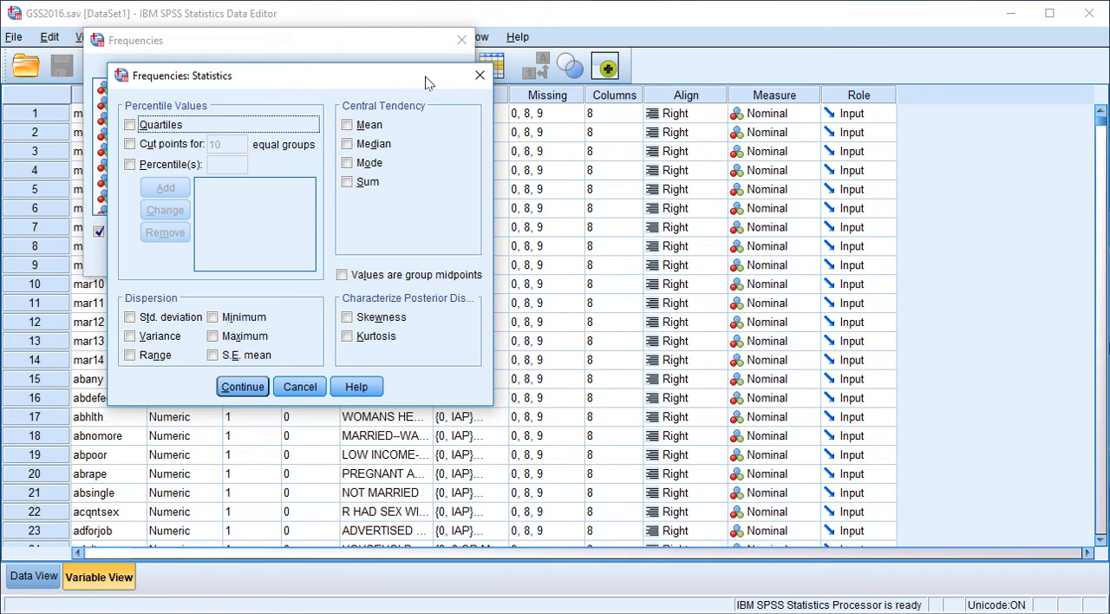
click(480, 76)
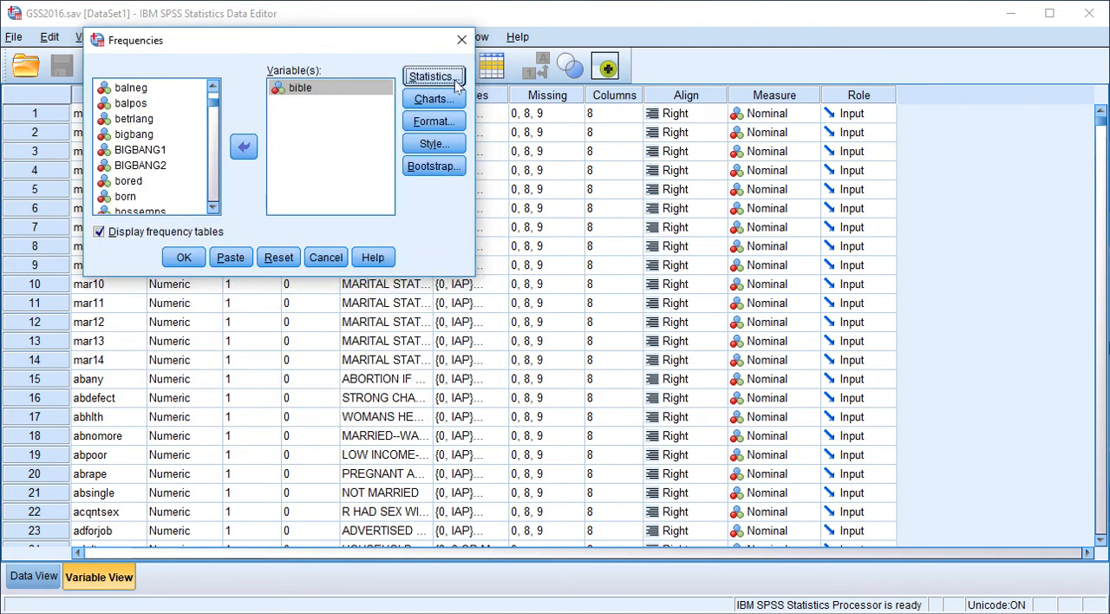
click(436, 101)
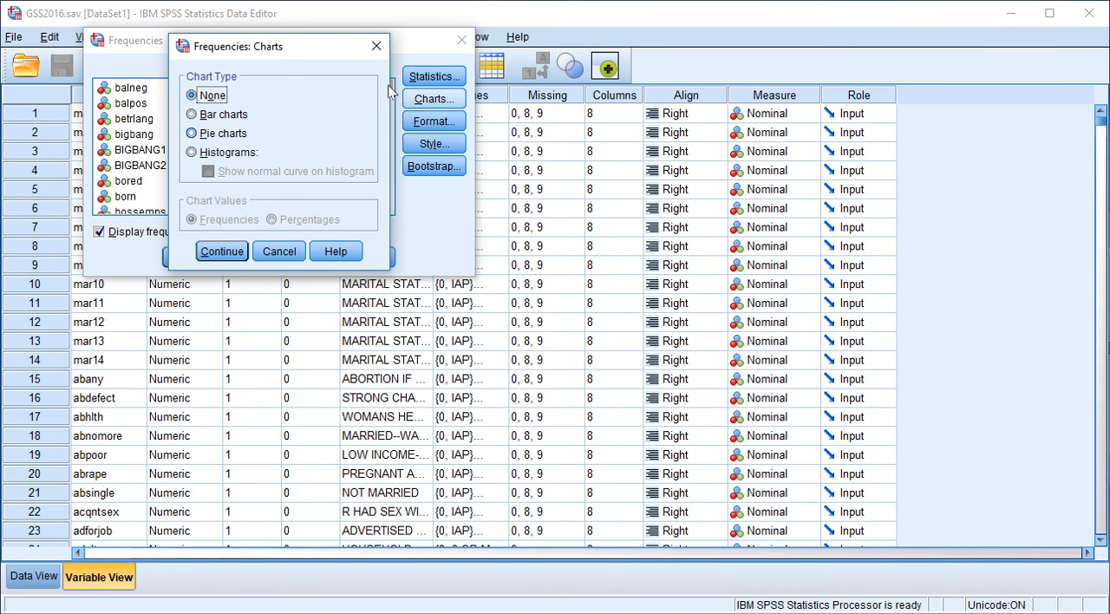
click(376, 45)
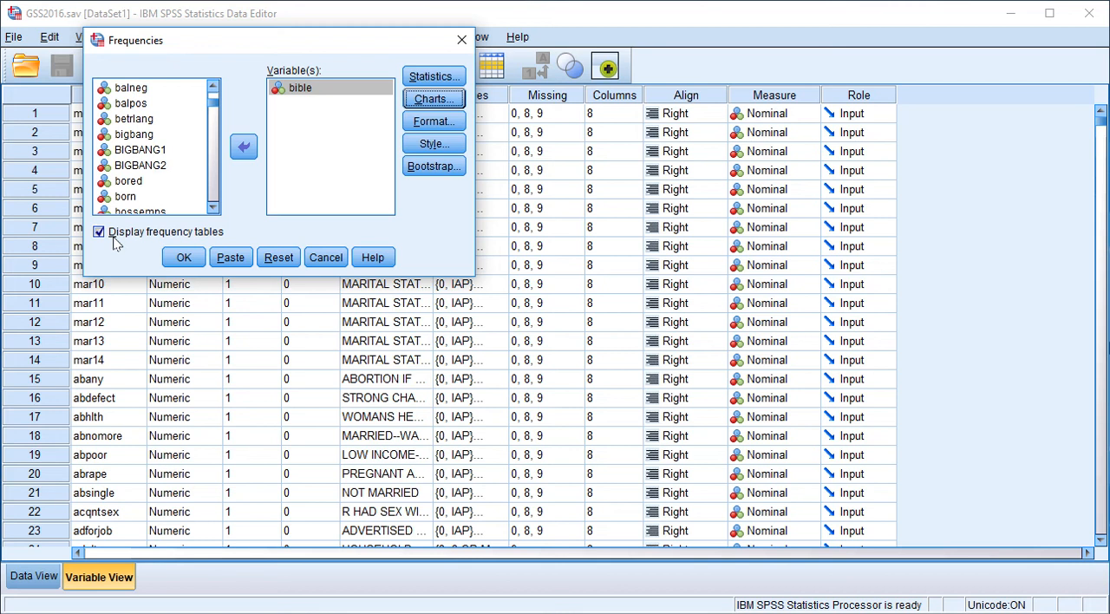
click(183, 258)
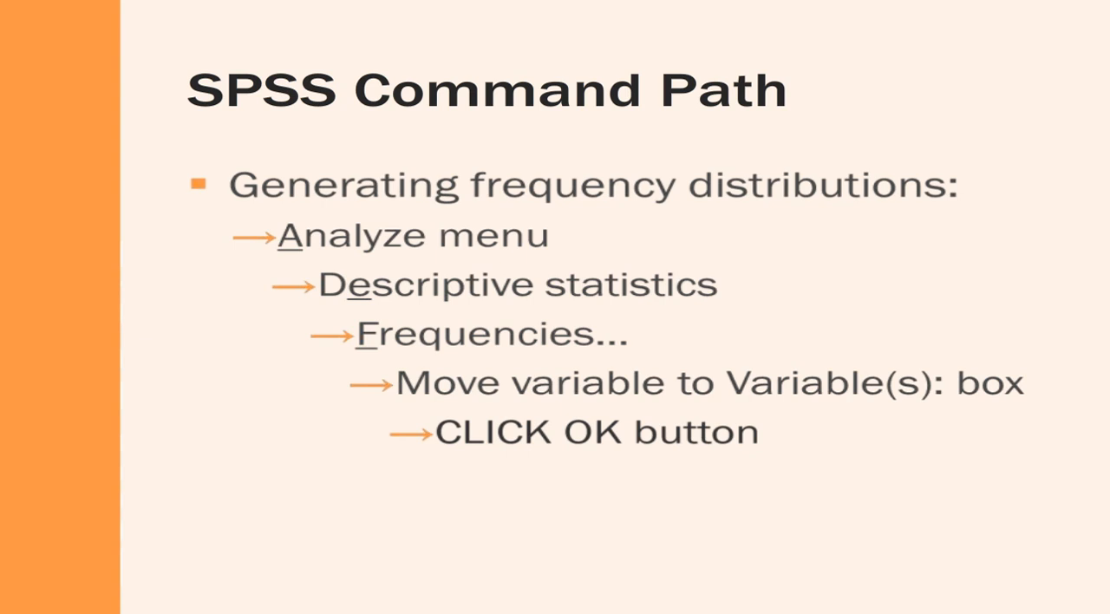
key(Right)
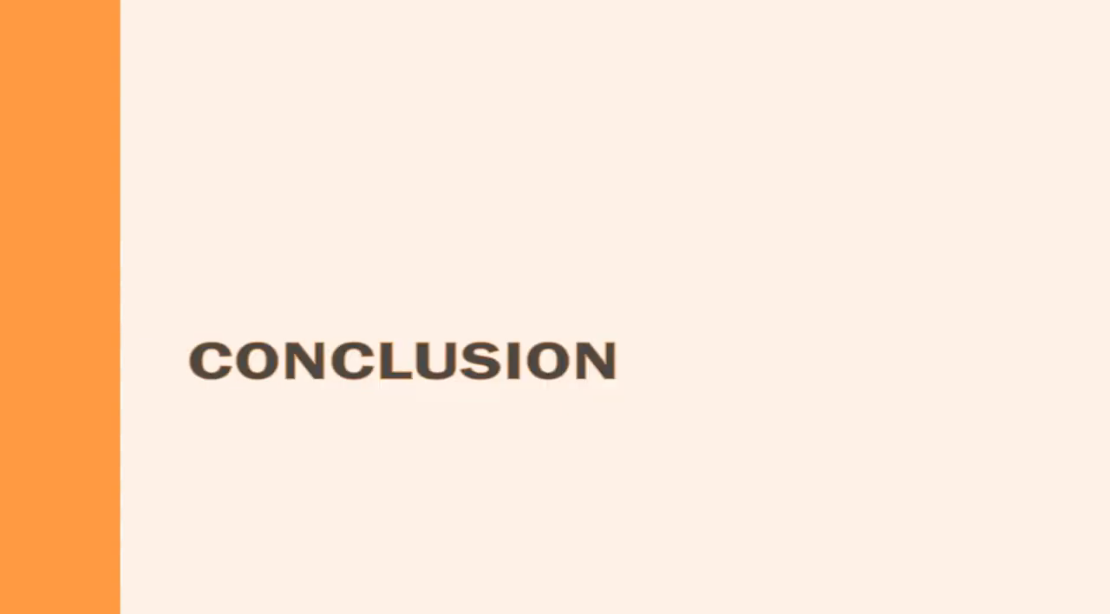
key(Right)
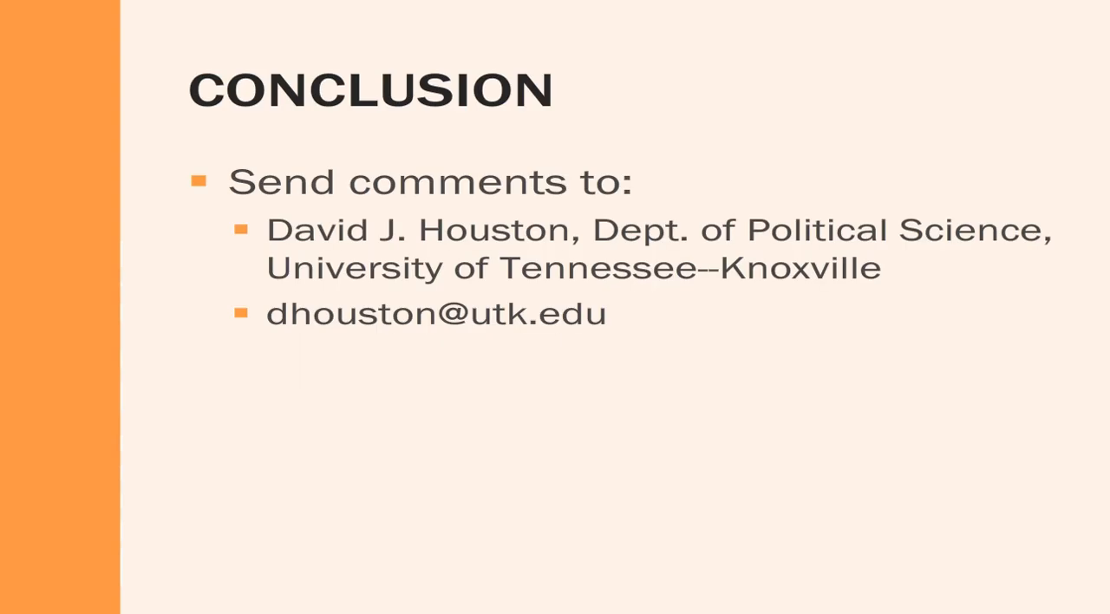